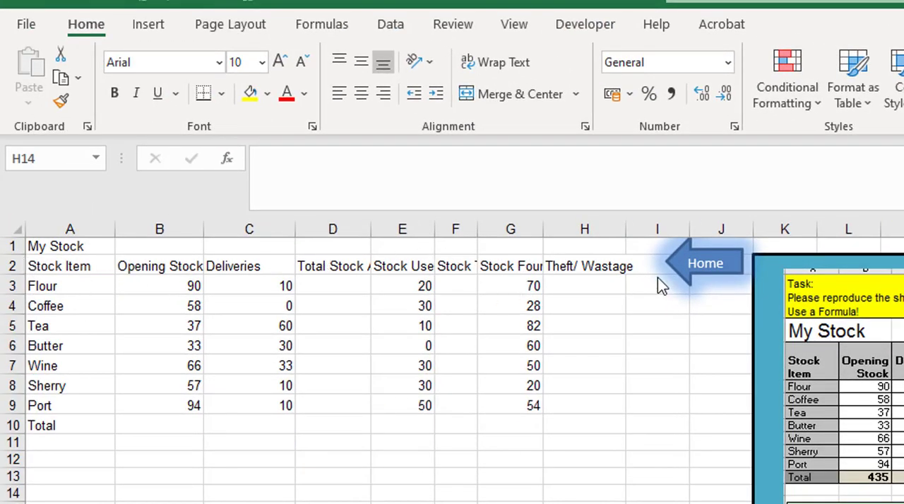
Step: Apply Wrap Text to the column headings in A2:H2
key("Escape")
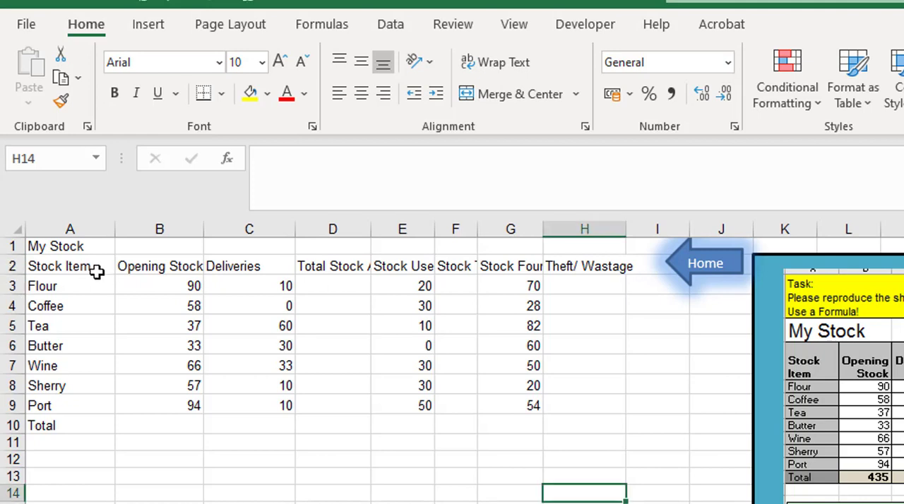
left_click_drag(61, 266, 585, 265)
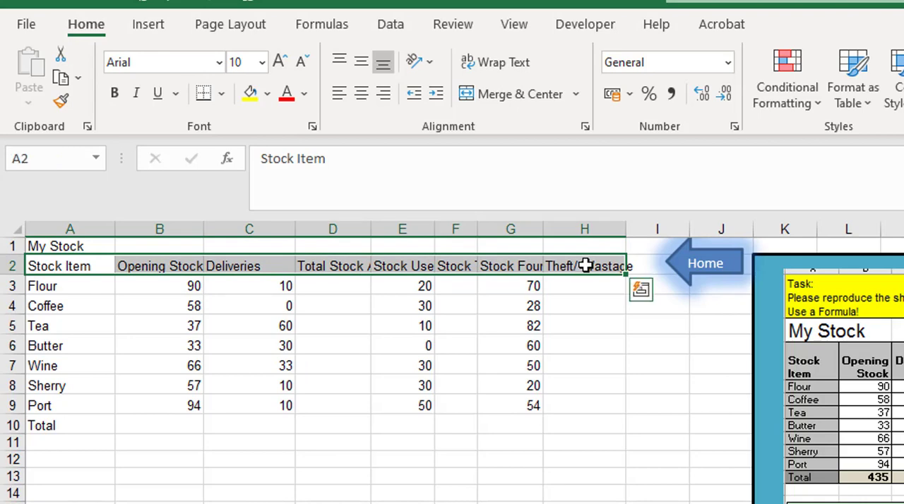
left_click(506, 65)
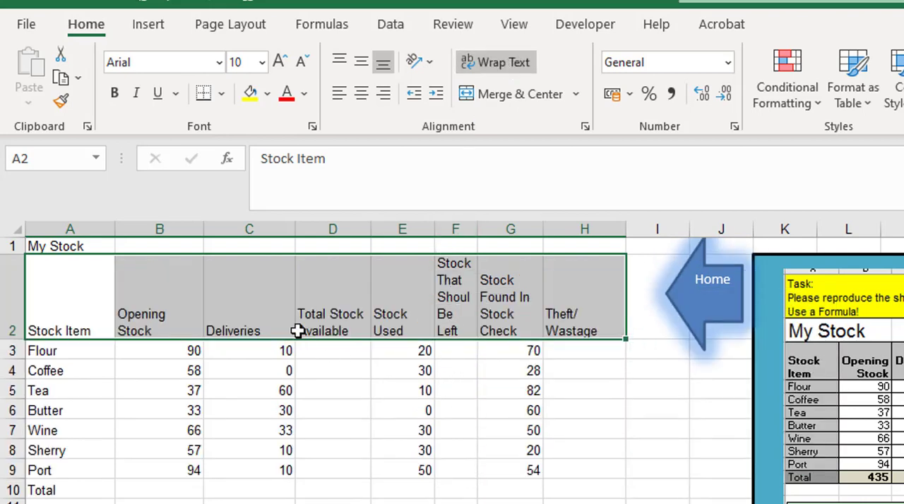
Step: Right-align the headings from Opening Stock to Theft/ Wastage in B2:H2
left_click(163, 321)
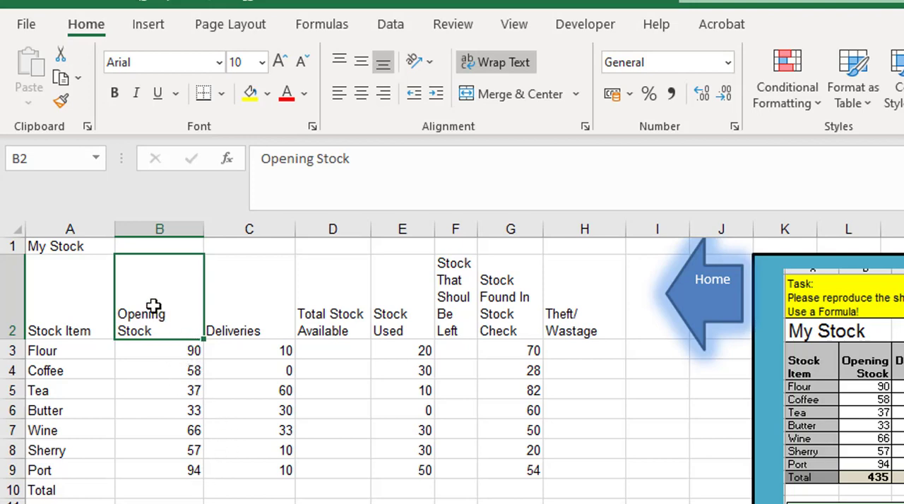
left_click_drag(154, 305, 576, 276)
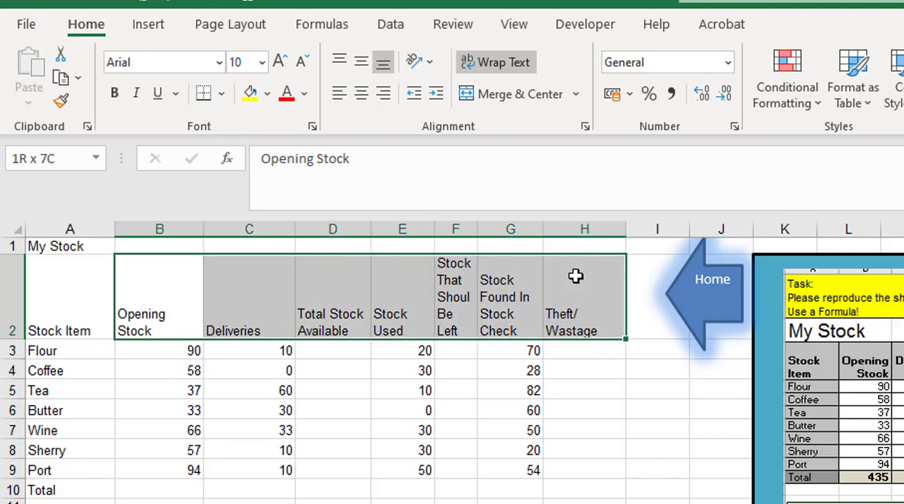
left_click(384, 94)
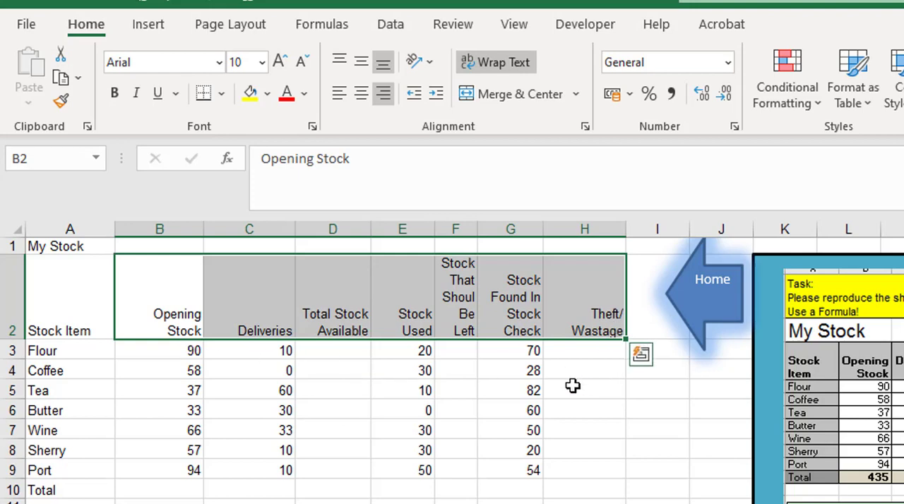
Step: Calculate Total Stock Available for Flour in D3 with =B3+C3 and fill the formula down to D9
left_click(317, 349)
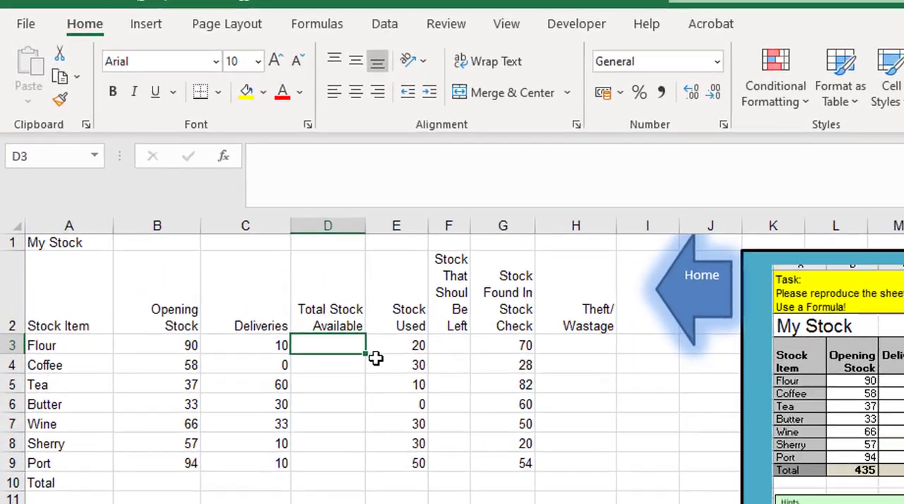
type("=")
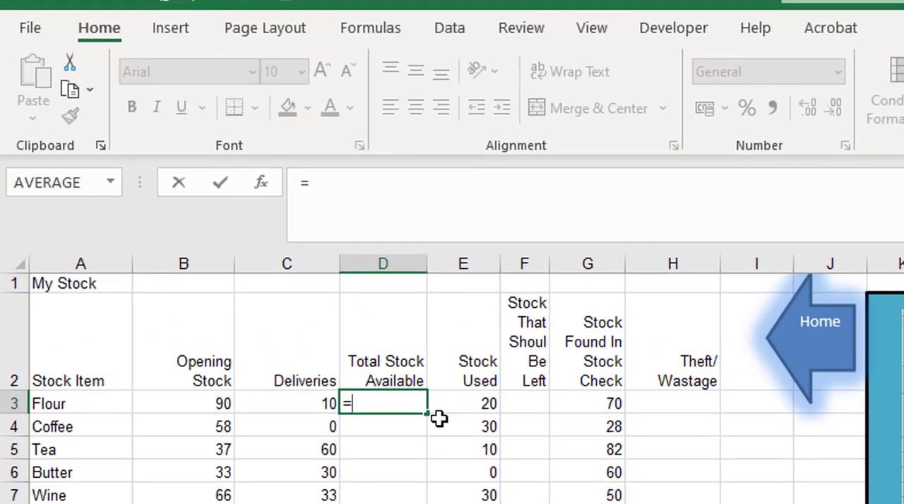
key("Left")
key("Left")
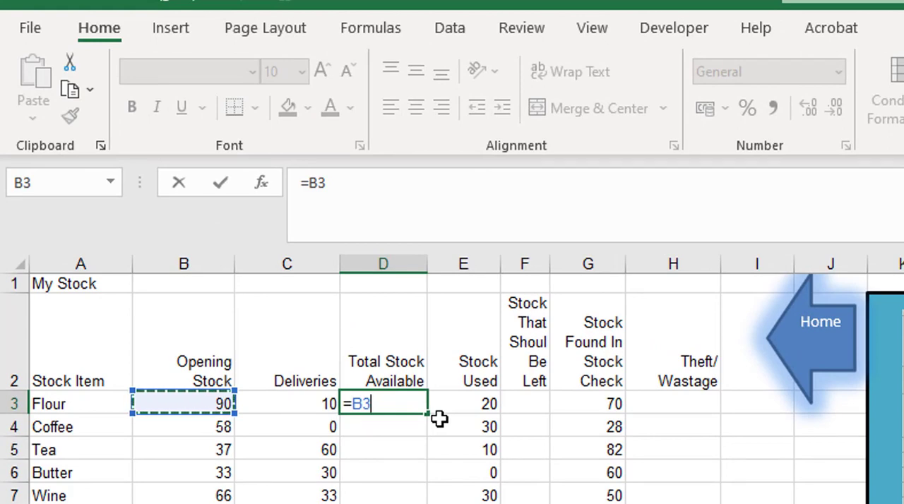
type("+")
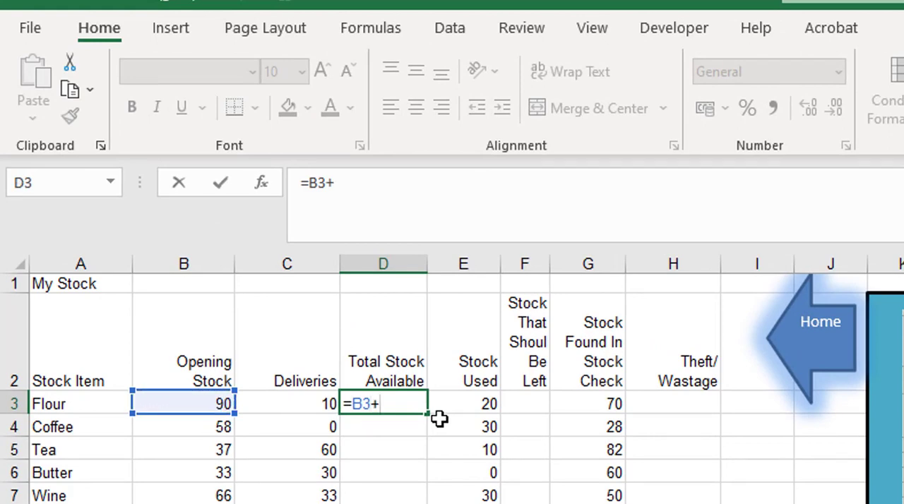
key("Left")
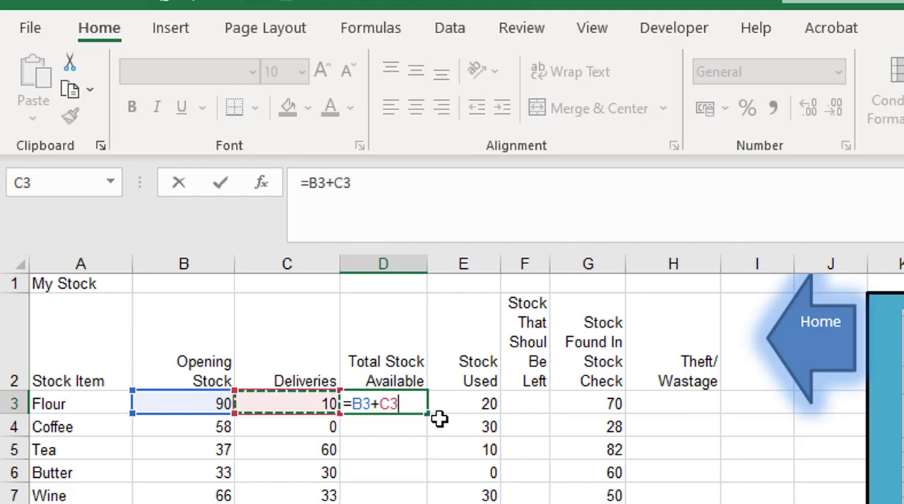
key("Return")
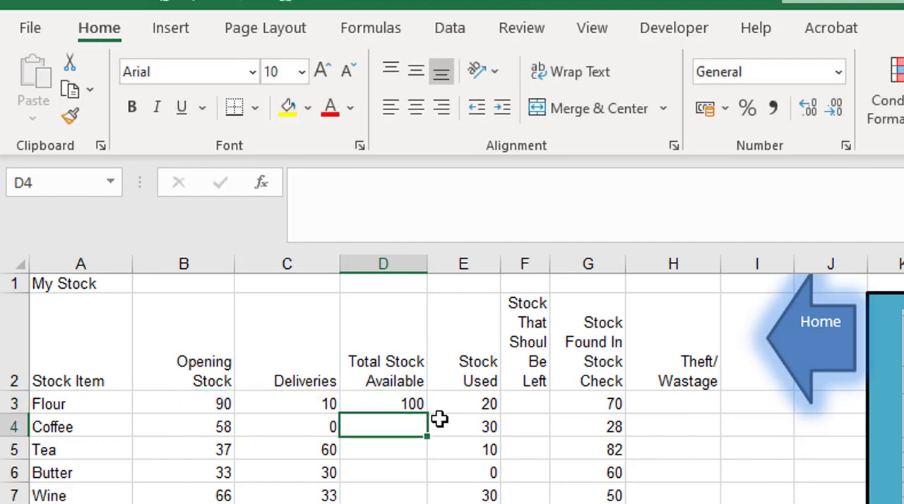
left_click(415, 405)
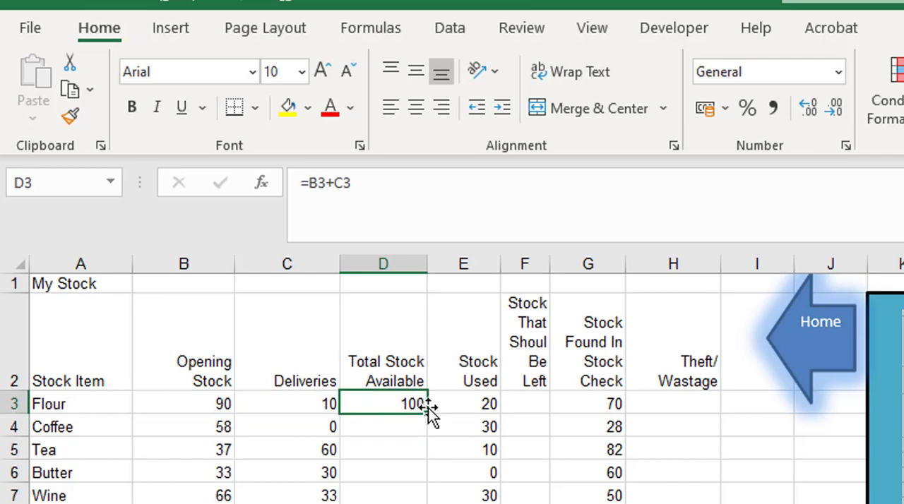
mouse_move(424, 414)
left_mouse_down()
mouse_move(422, 484)
mouse_move(431, 408)
left_mouse_up()
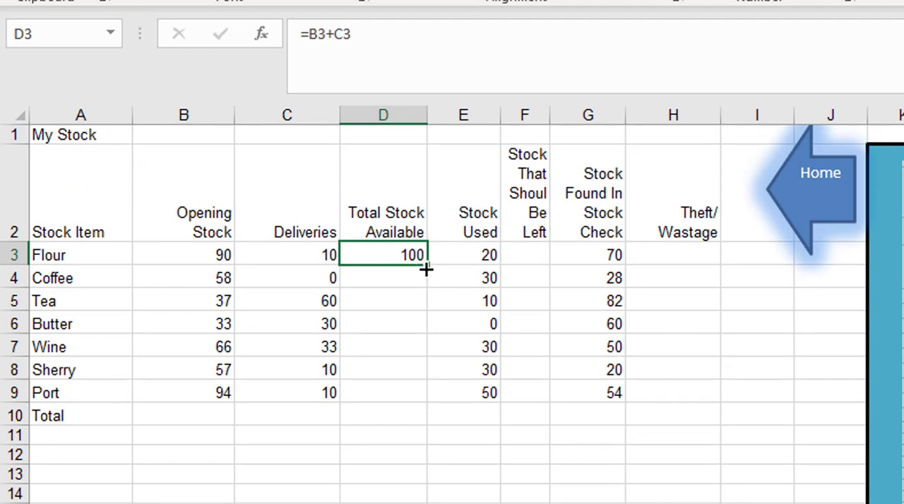
left_click_drag(425, 269, 428, 401)
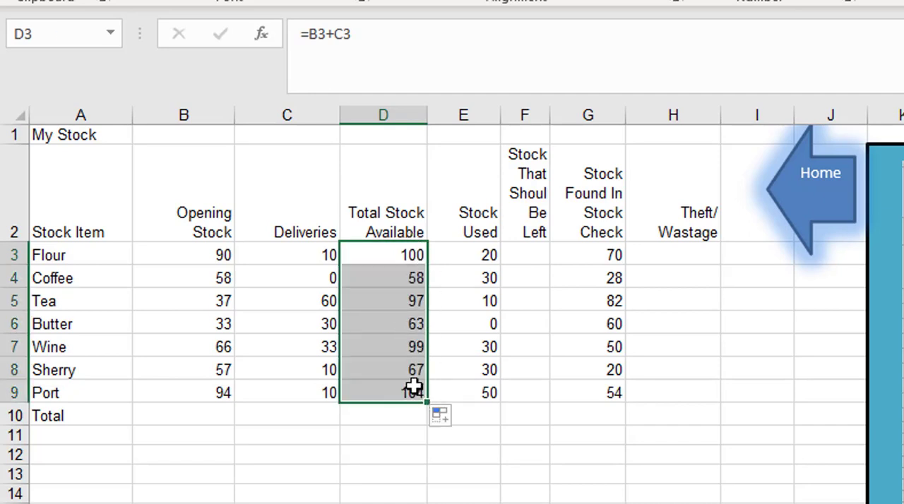
Step: Calculate the stock that should be left in F3 with =D3-E3 and fill the formula down to F9
left_click(532, 253)
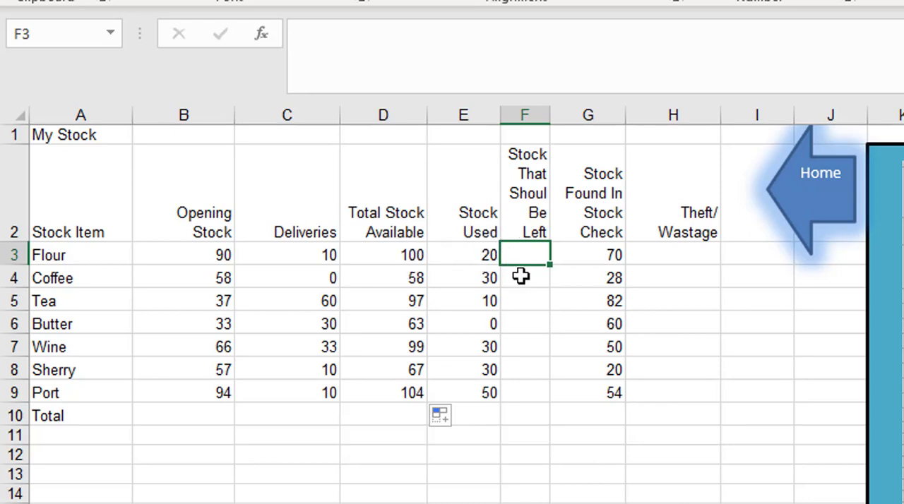
type("=")
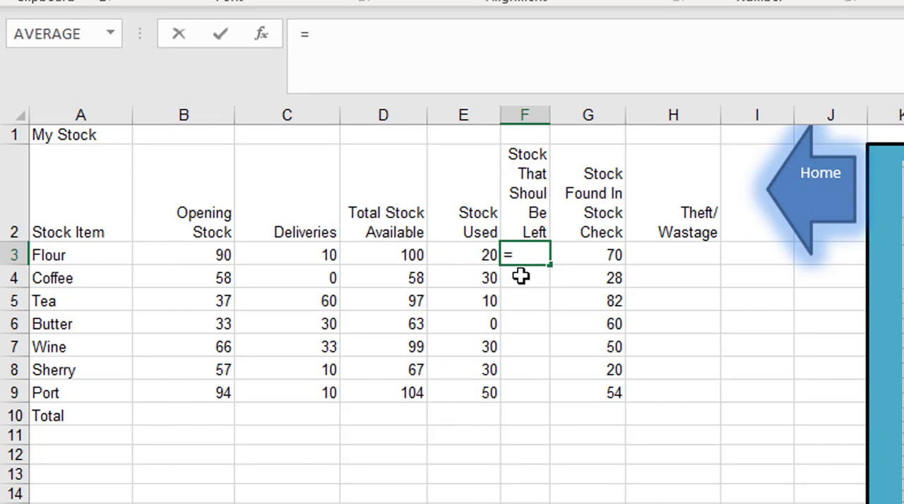
key("Left")
key("Left")
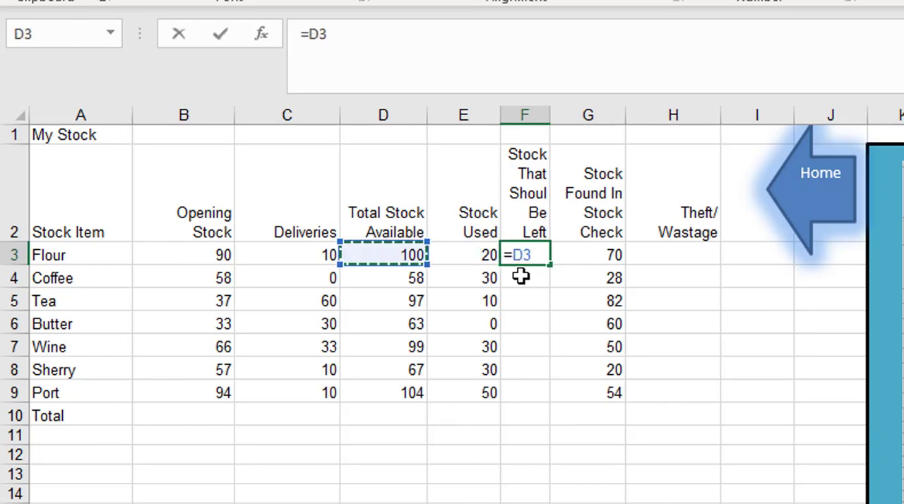
type("-")
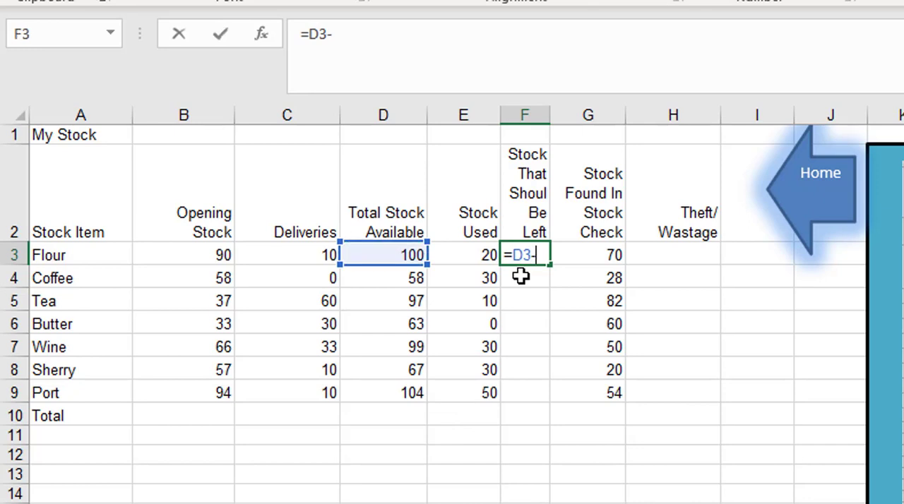
key("Left")
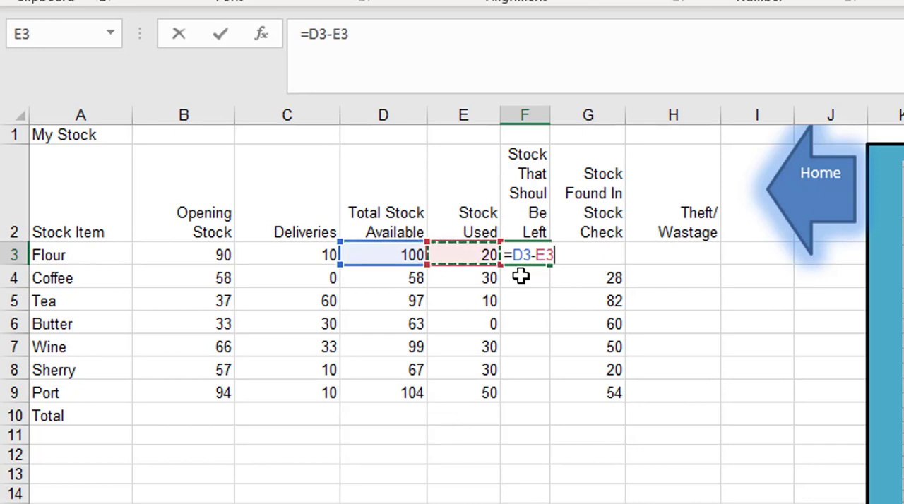
key("Return")
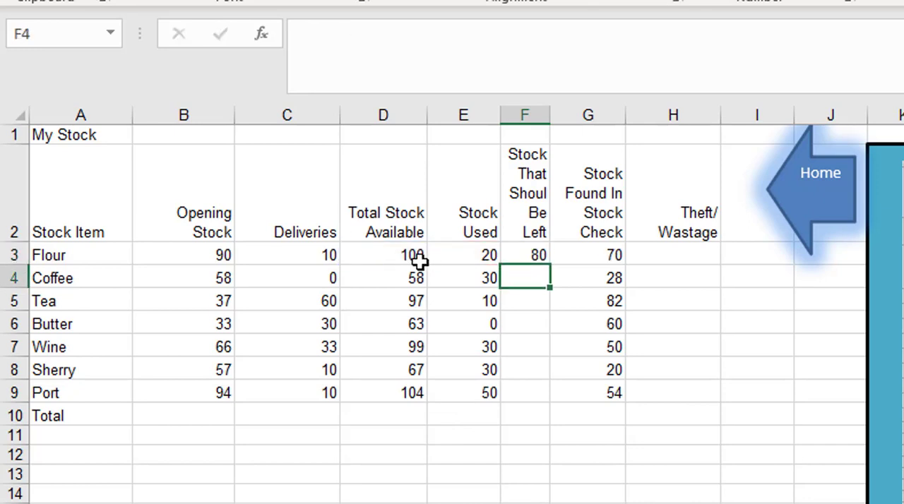
left_click(540, 256)
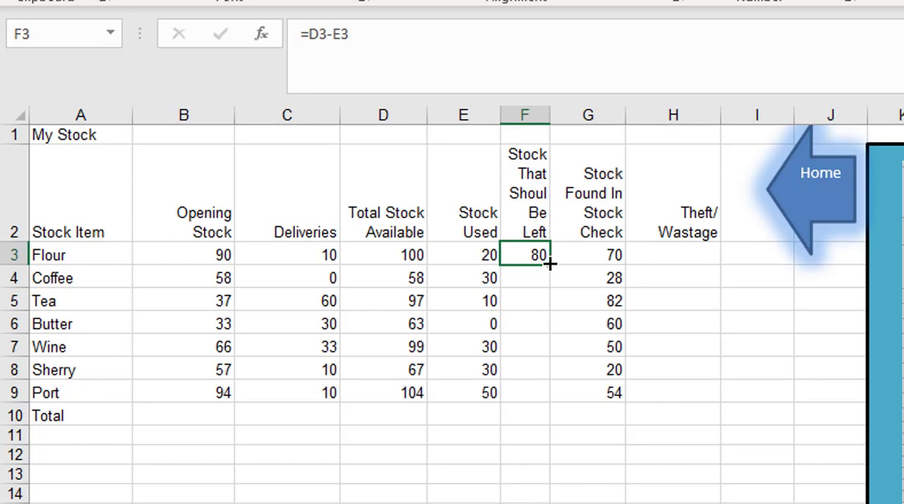
left_click_drag(550, 263, 540, 409)
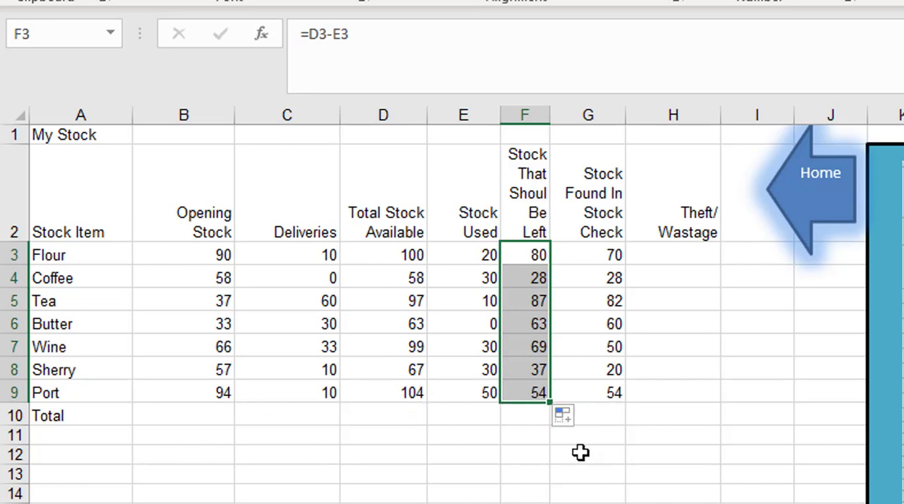
Step: Calculate Theft/ Wastage in H3 with =G3-F3 and fill the formula down to H9
left_click(672, 252)
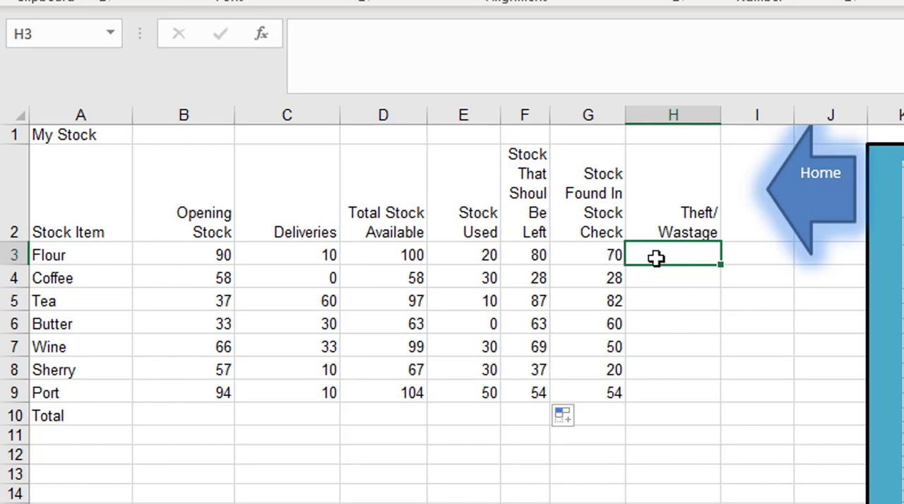
type("=")
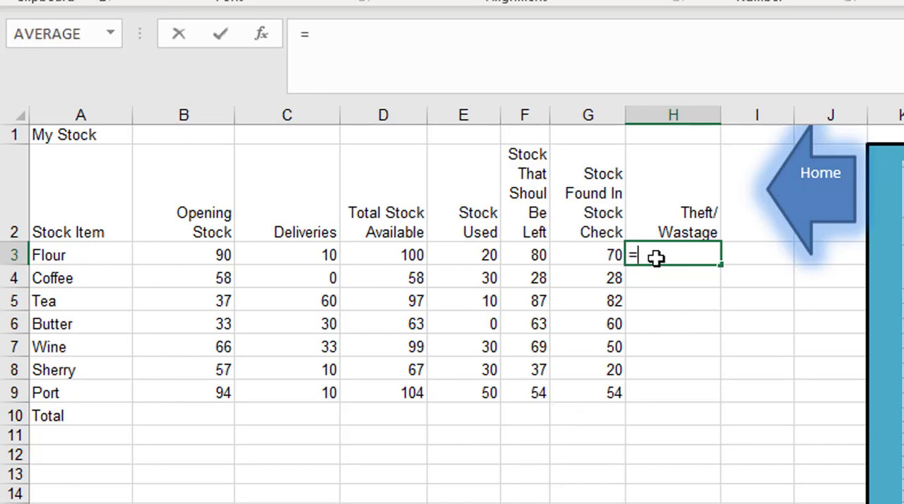
key("Left")
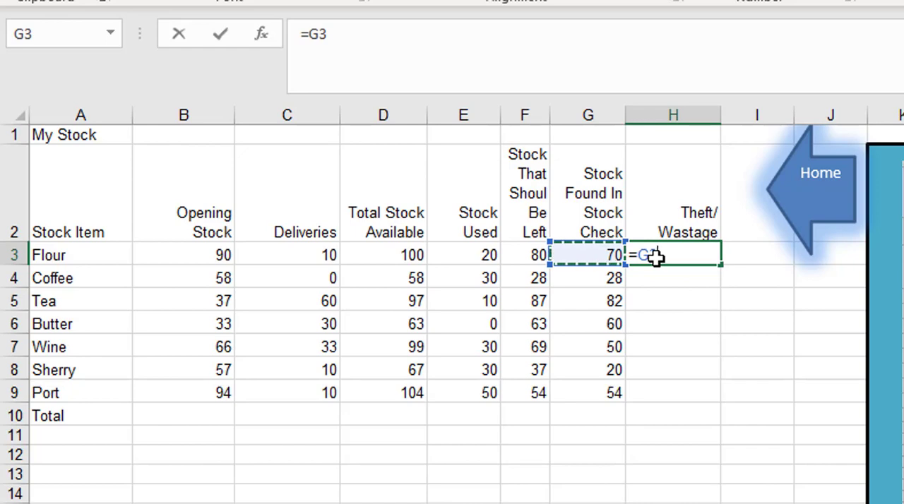
type("-")
key("Left")
key("Left")
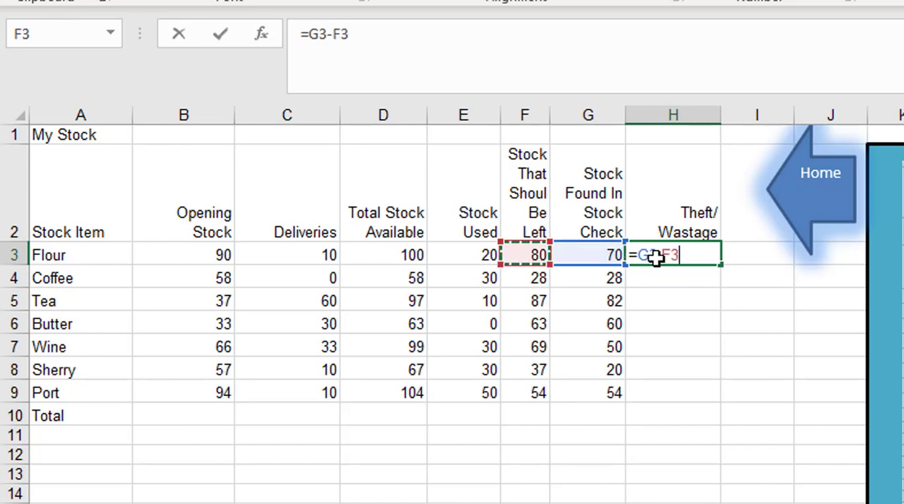
key("Return")
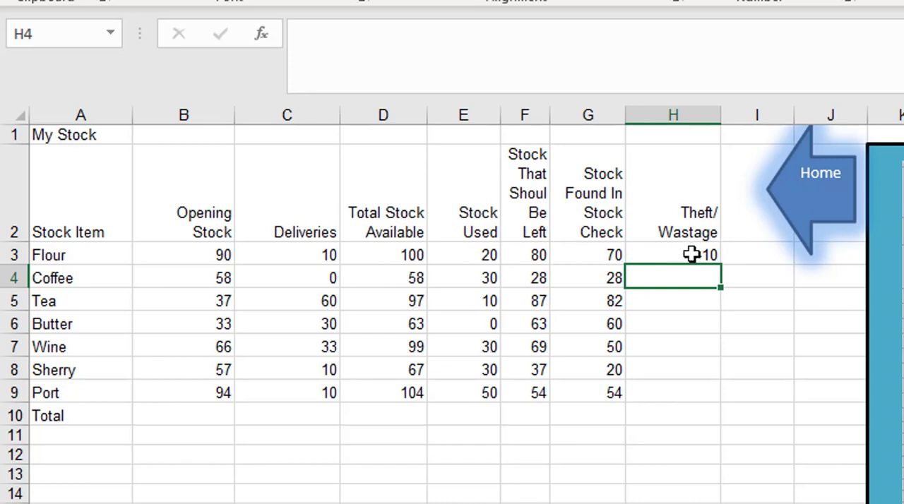
left_click(660, 258)
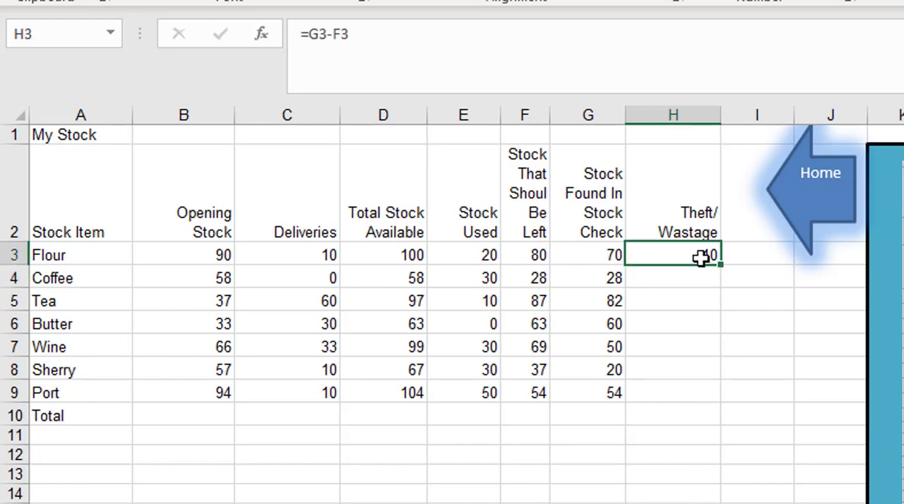
left_click_drag(717, 268, 711, 399)
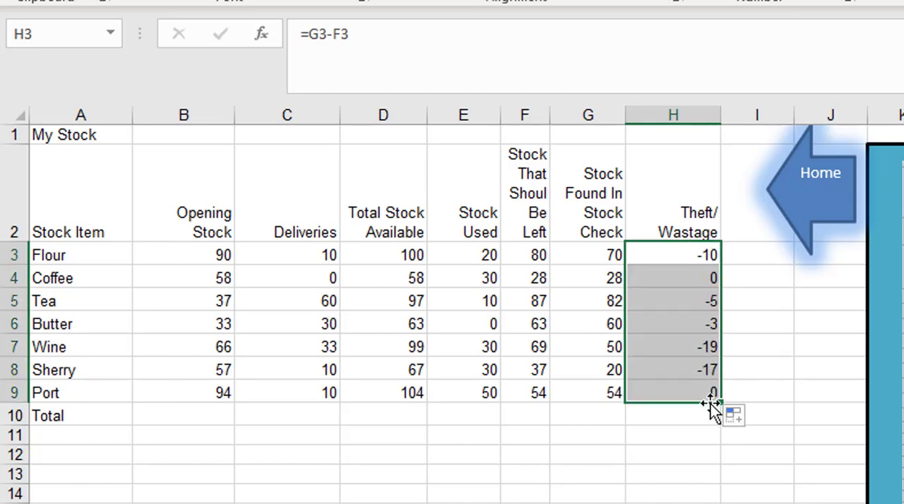
Step: Total the Opening Stock column in B10 with =SUM(B3:B9) and fill the formula across to H10
left_click(209, 416)
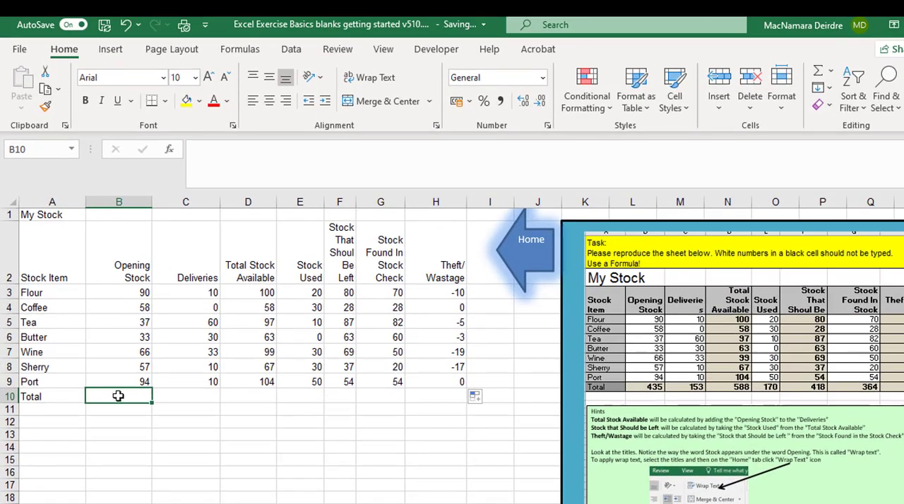
left_click(819, 74)
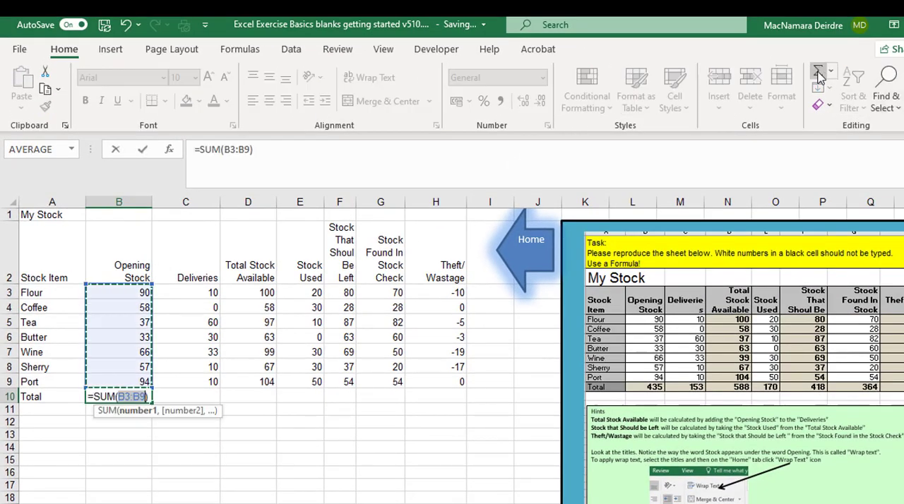
left_click(144, 151)
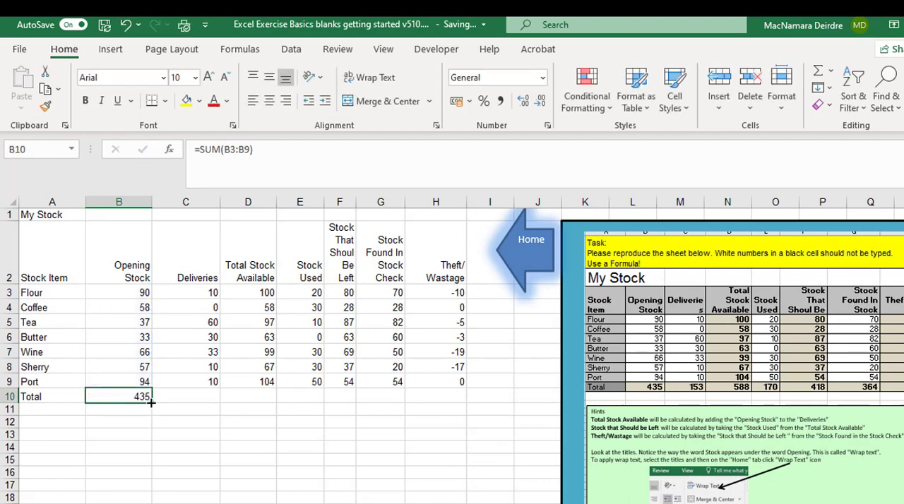
left_click_drag(150, 399, 460, 384)
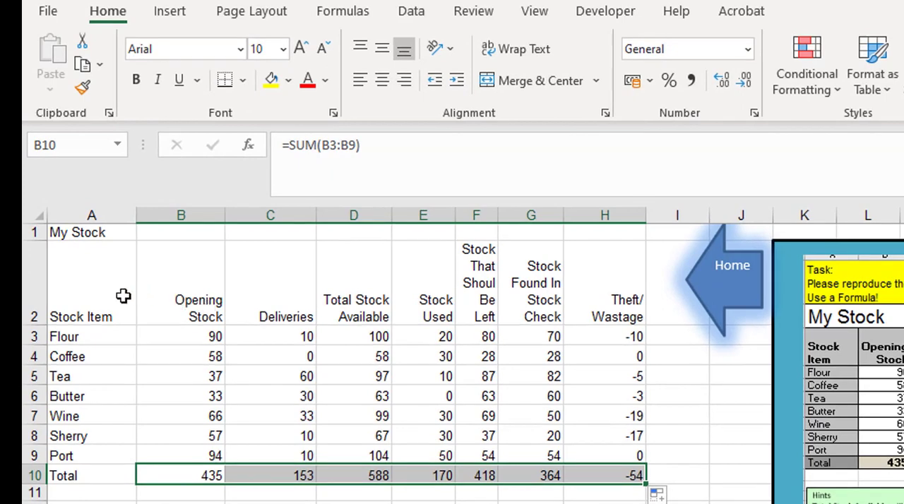
Step: Apply all borders and a thick outside border to the stock table A2:H10
left_click_drag(79, 285, 626, 480)
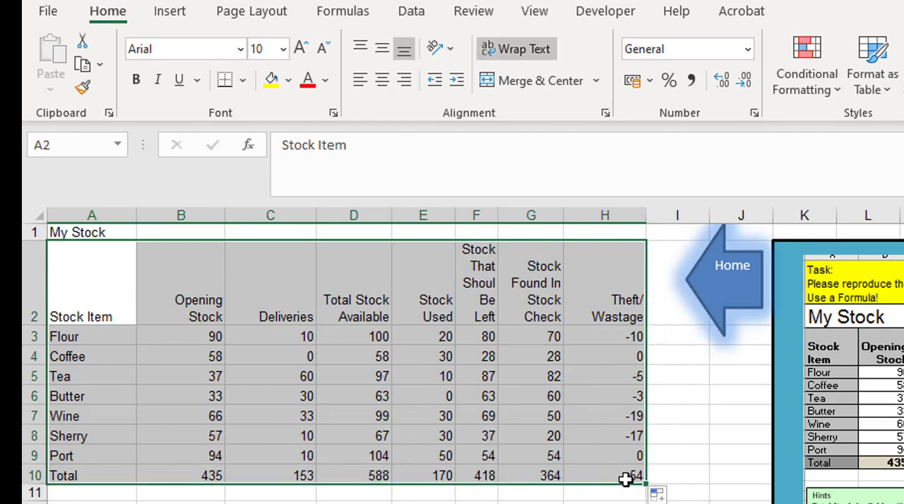
left_click(243, 80)
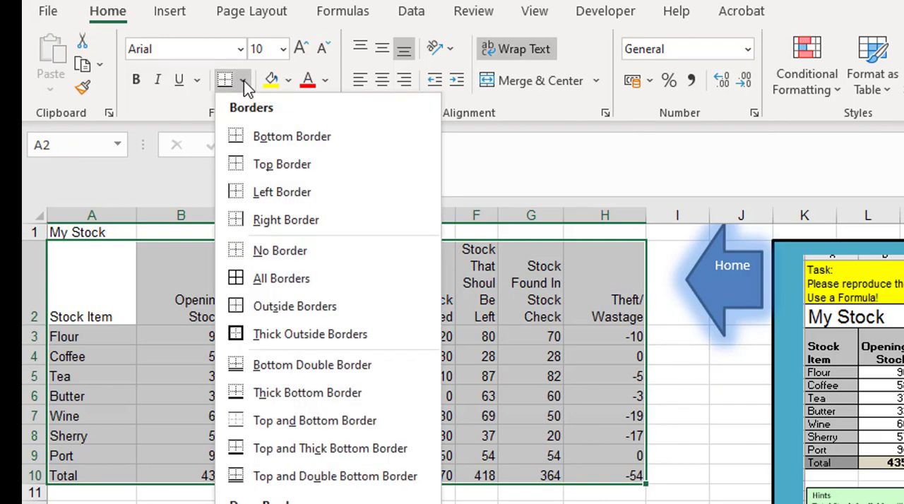
left_click(295, 282)
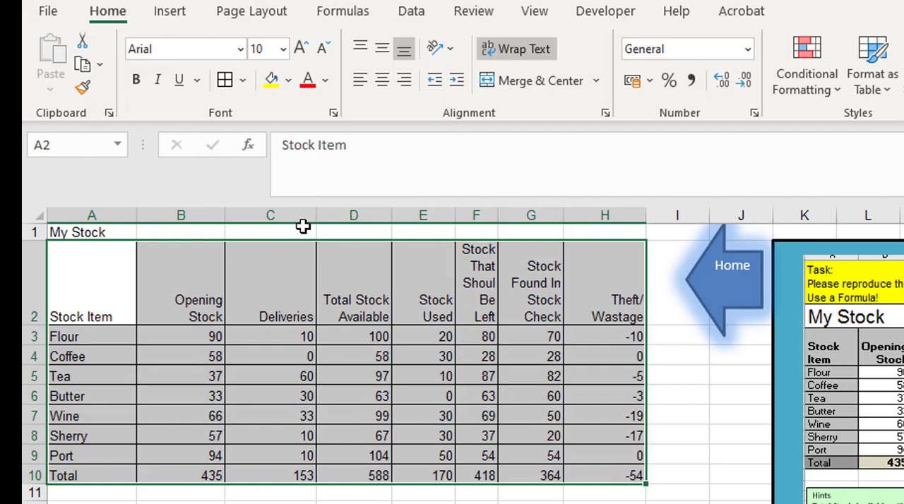
left_click(242, 81)
left_click(318, 343)
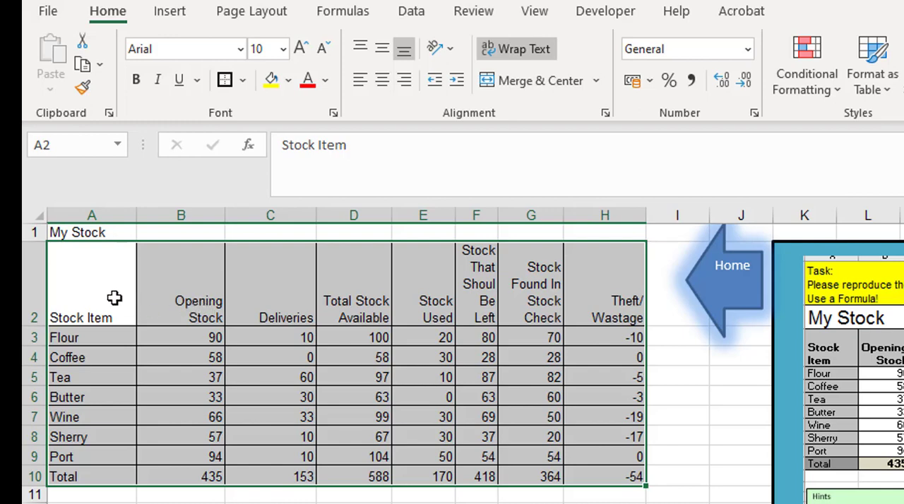
Step: Fill the formula cells D3:D10, F3:F10, H3:H10 and the remaining totals in B10:G10 with light orange
left_click(360, 337)
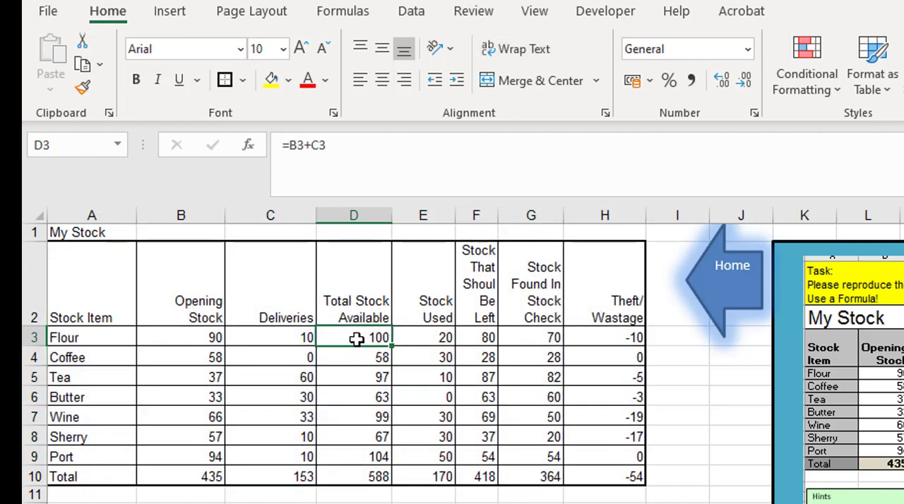
left_click_drag(356, 339, 362, 473)
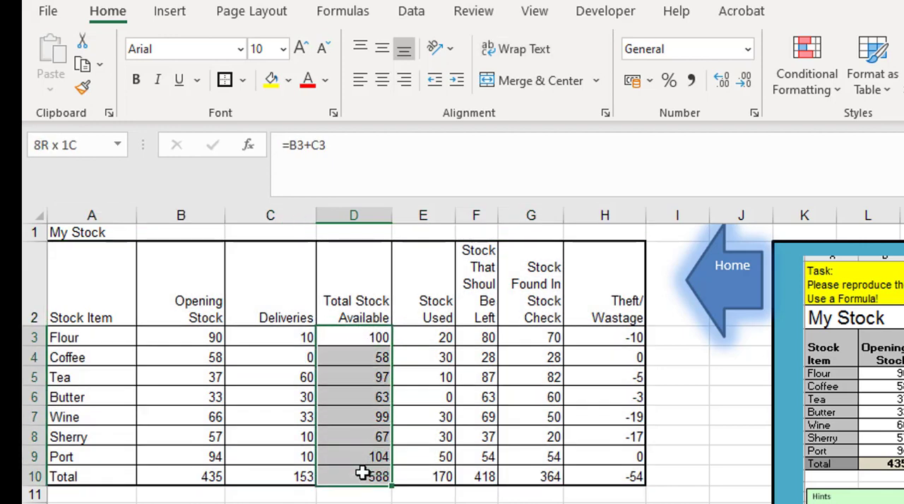
key("ctrl")
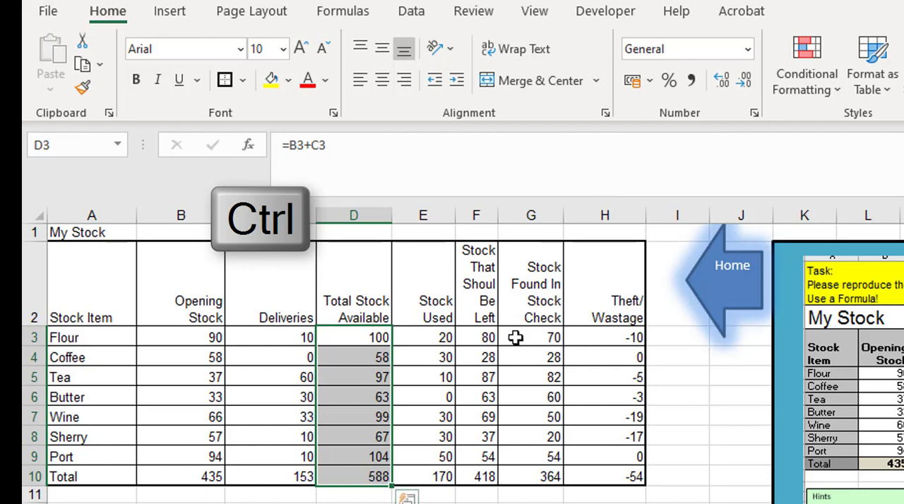
left_click_drag(486, 337, 486, 476)
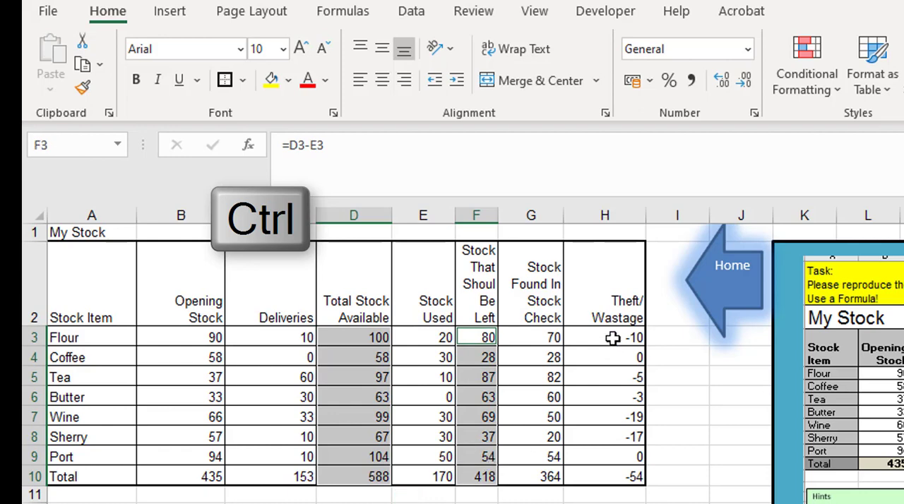
left_click_drag(612, 338, 609, 470)
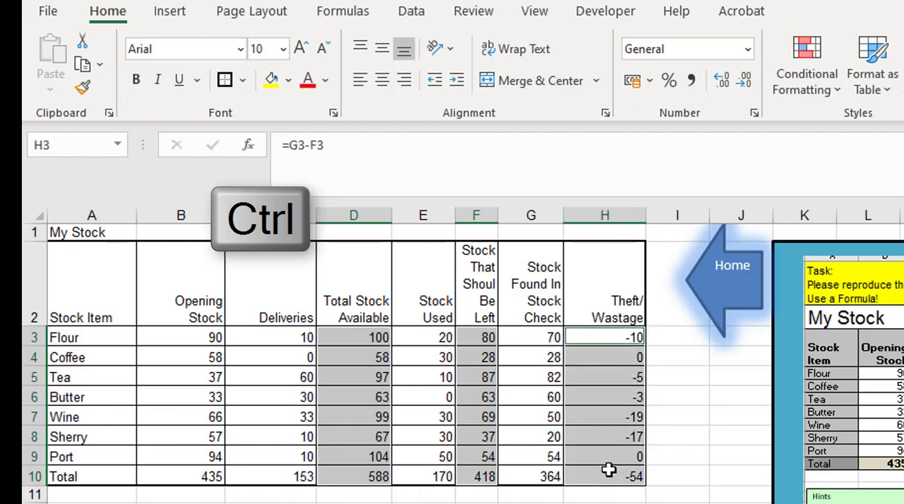
left_click_drag(198, 478, 321, 477)
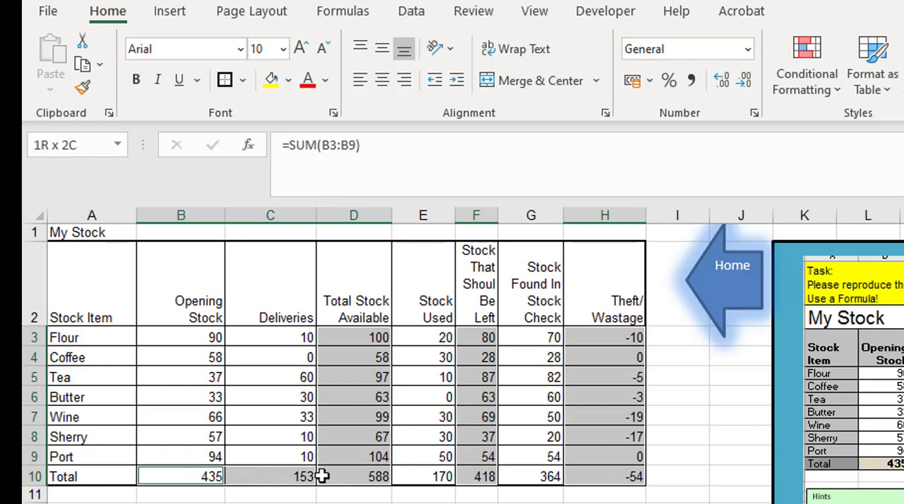
left_click(425, 477, "ctrl")
left_click(526, 477, "ctrl")
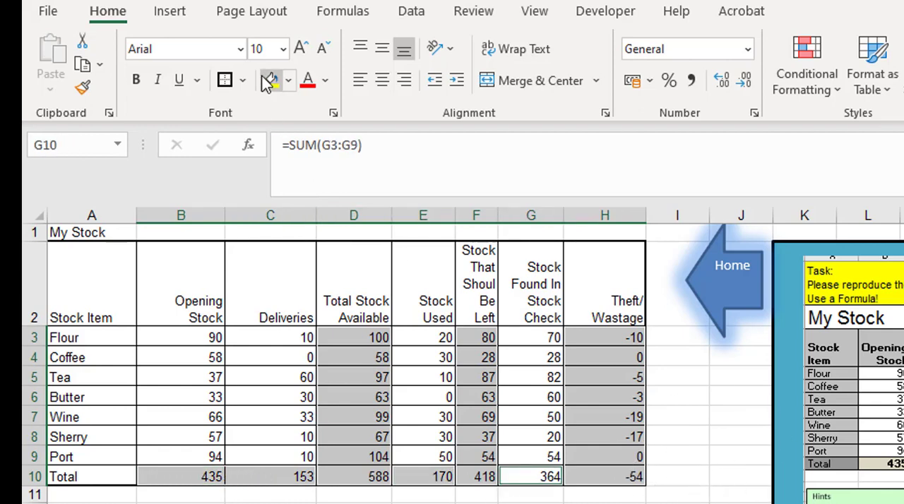
left_click(288, 81)
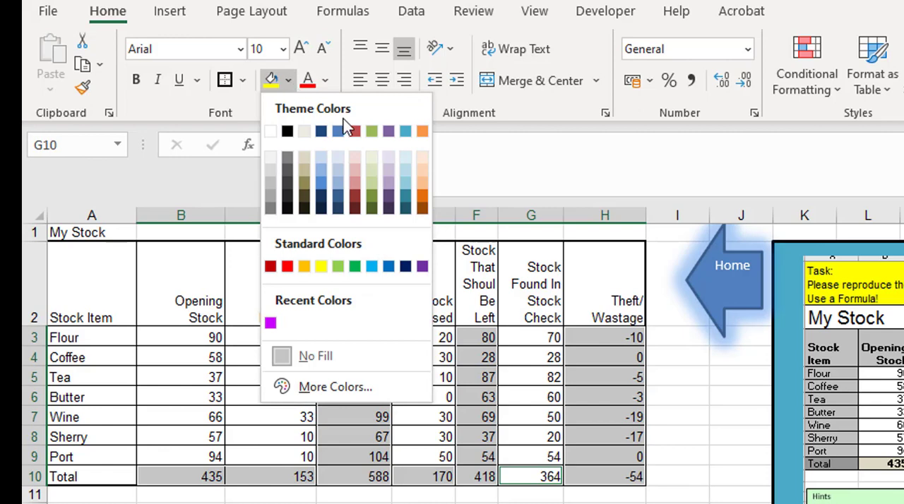
left_click(424, 169)
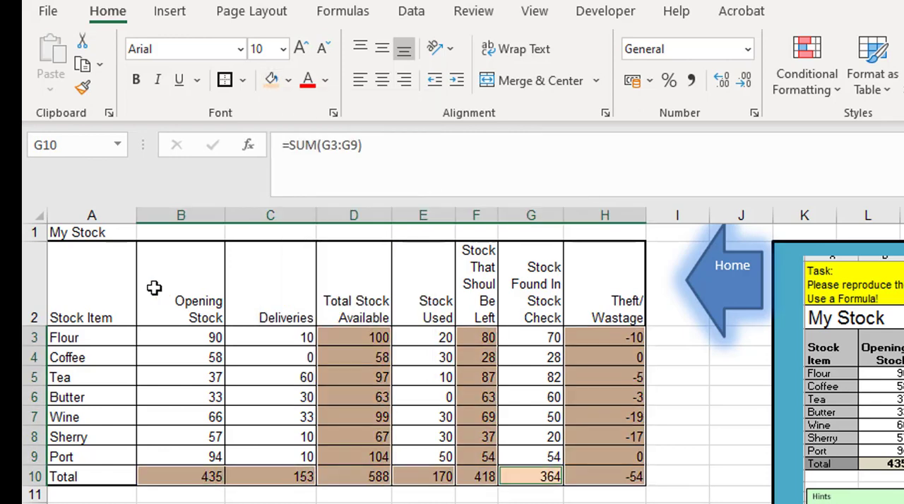
Step: Fill the heading row A2:H2 and the stock item labels A3:A10 with light blue
left_click(105, 280)
left_click_drag(104, 280, 586, 283)
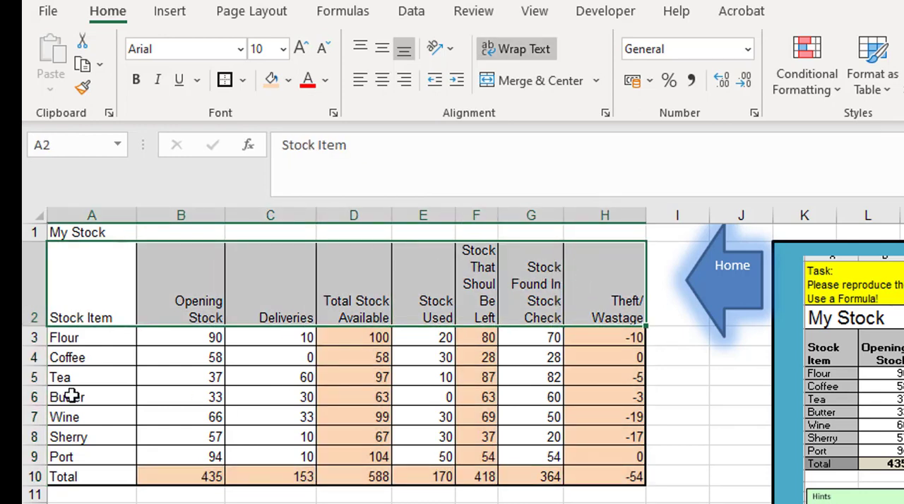
key("ctrl")
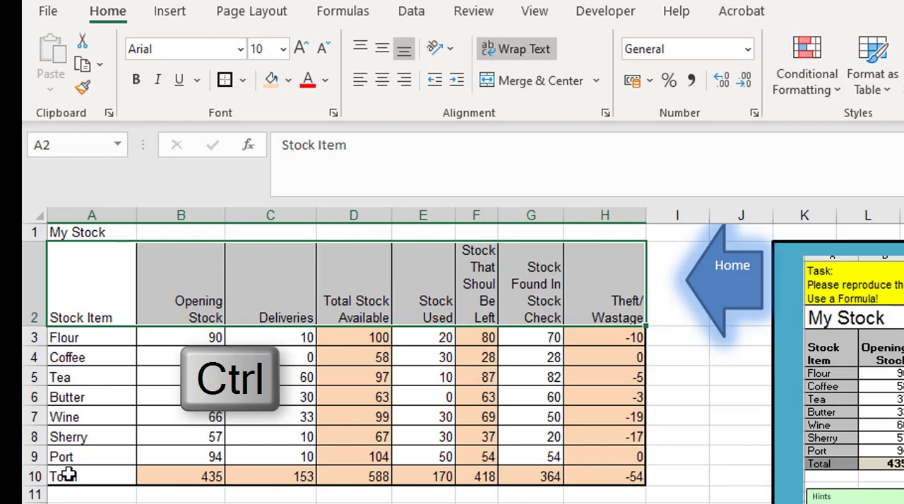
left_click_drag(75, 338, 93, 475)
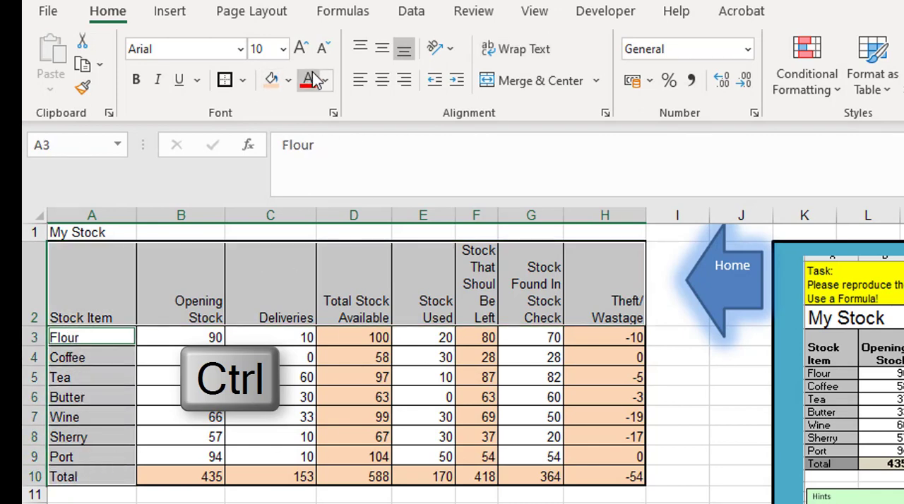
left_click(288, 80)
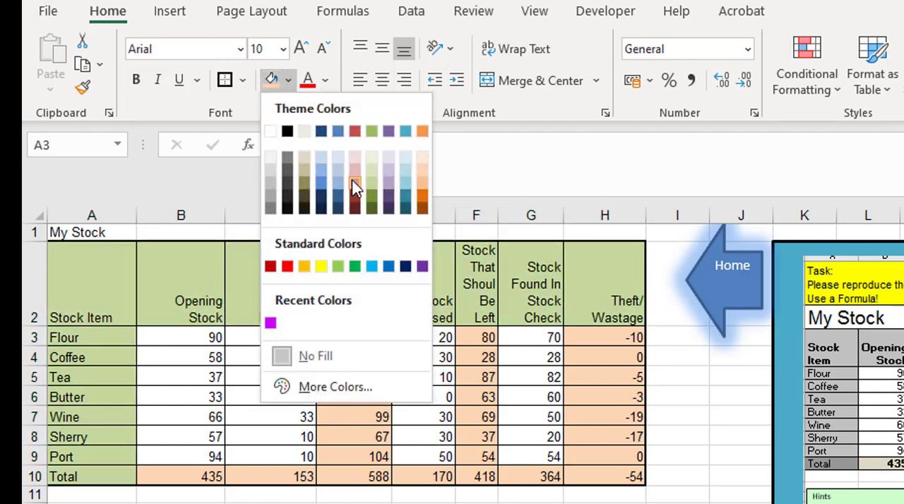
left_click(336, 180)
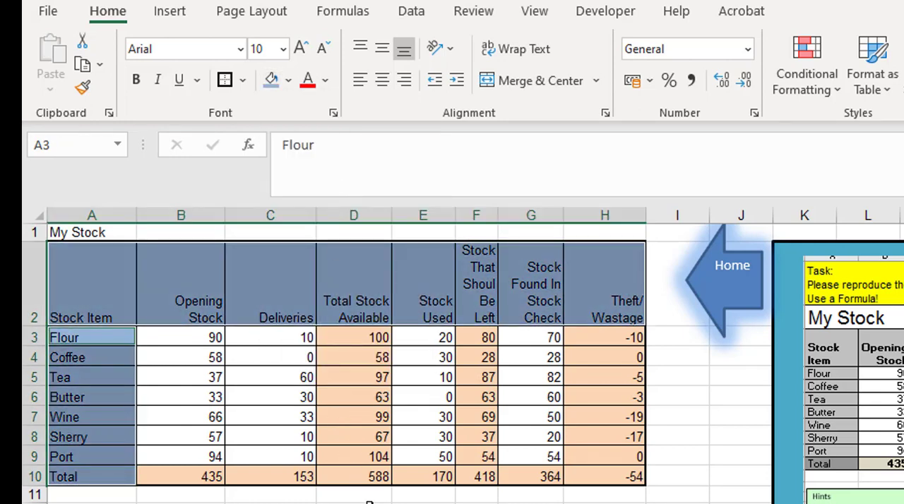
left_click(292, 286)
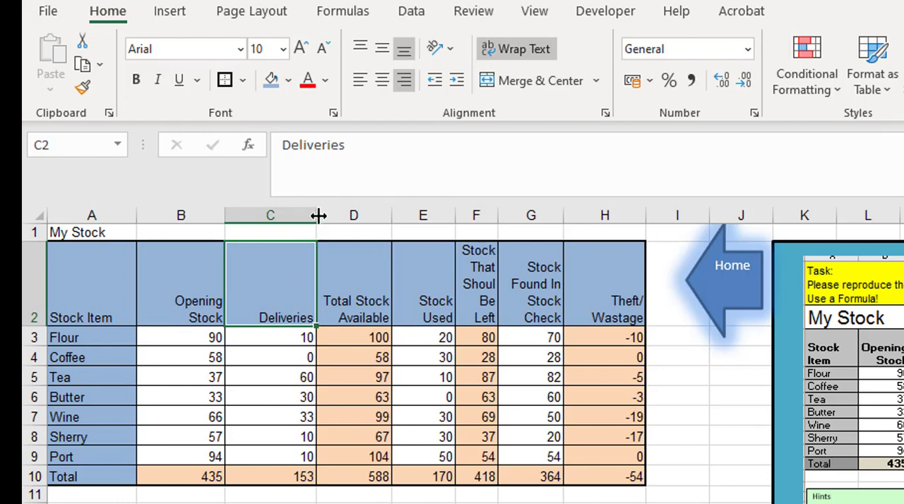
Step: AutoFit the widths of the Deliveries, Opening Stock and Stock Used columns to their contents
left_click_drag(318, 216, 339, 226)
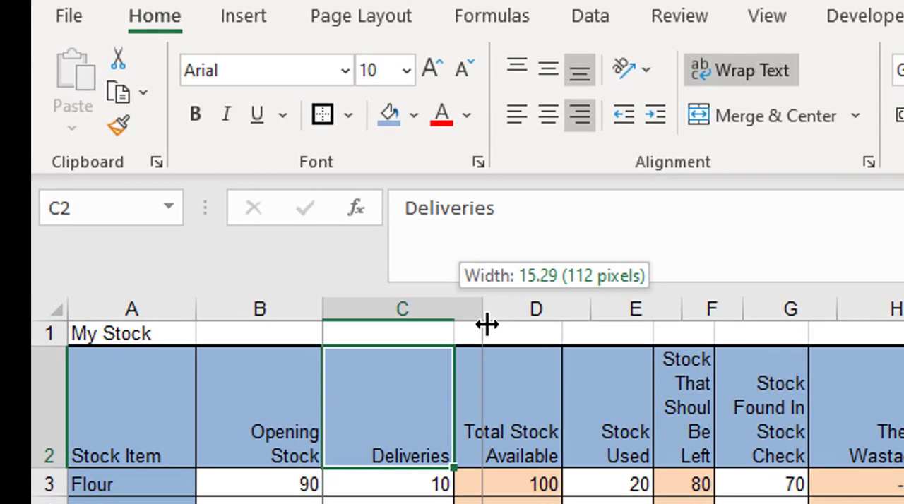
left_click_drag(487, 324, 490, 323)
double_click(478, 311)
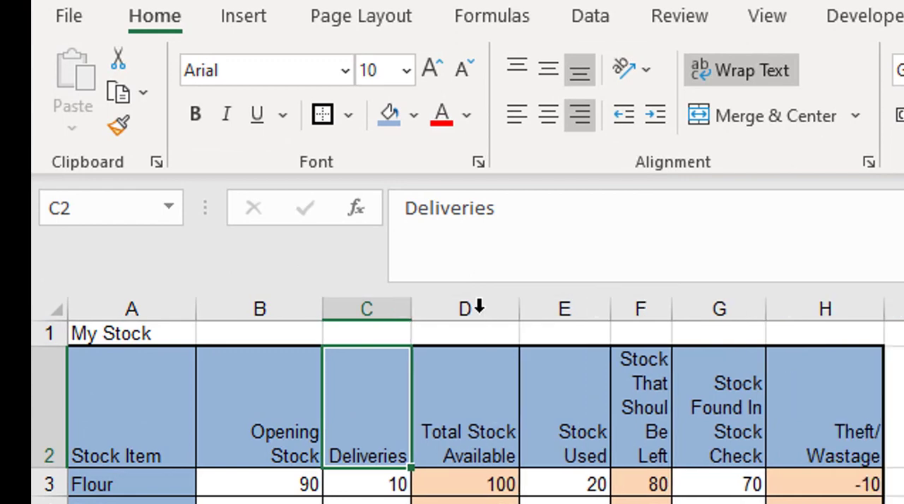
double_click(326, 309)
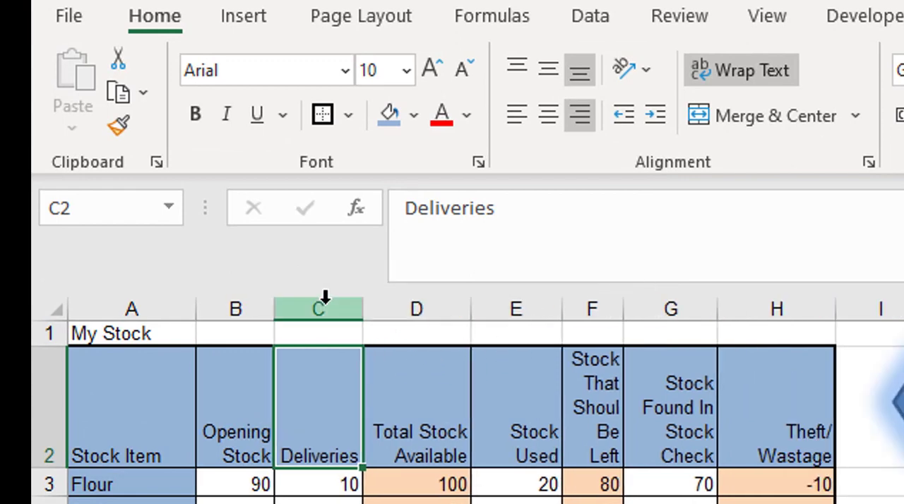
double_click(562, 309)
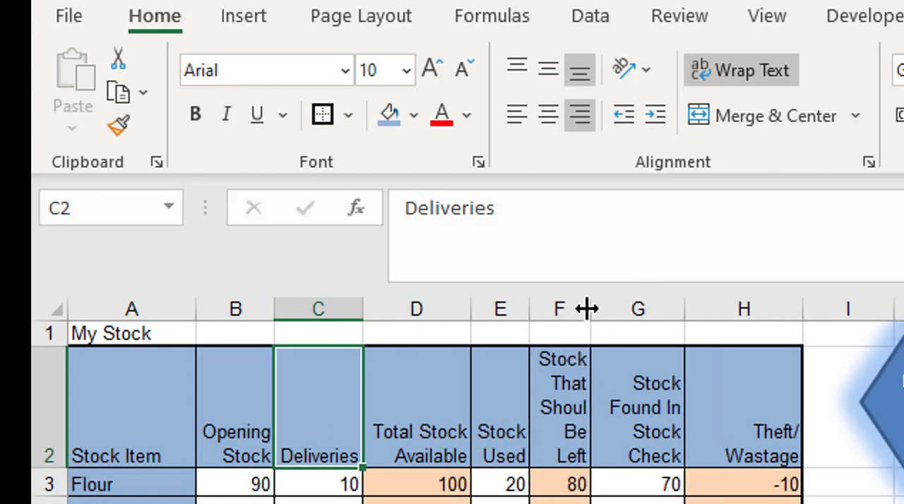
Step: Widen columns F and G so their headings wrap onto two and three lines, and AutoFit the height of row 2
left_click_drag(586, 309, 657, 314)
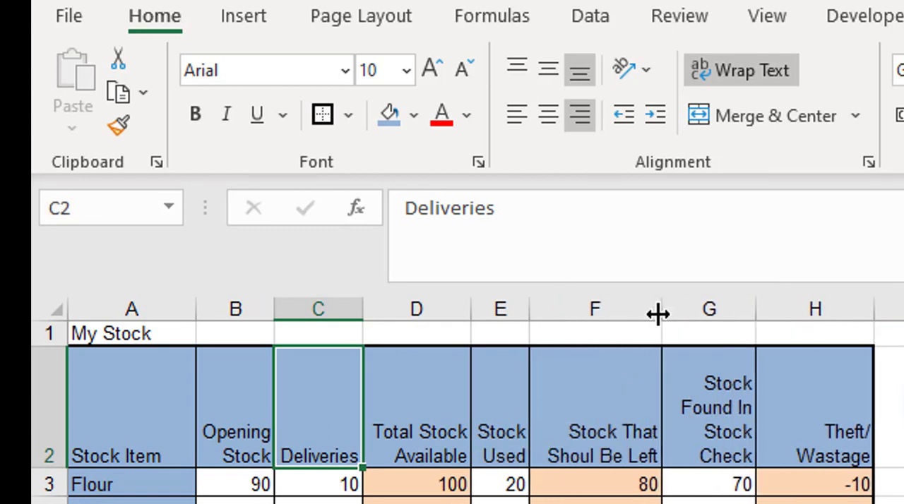
left_click_drag(760, 307, 796, 308)
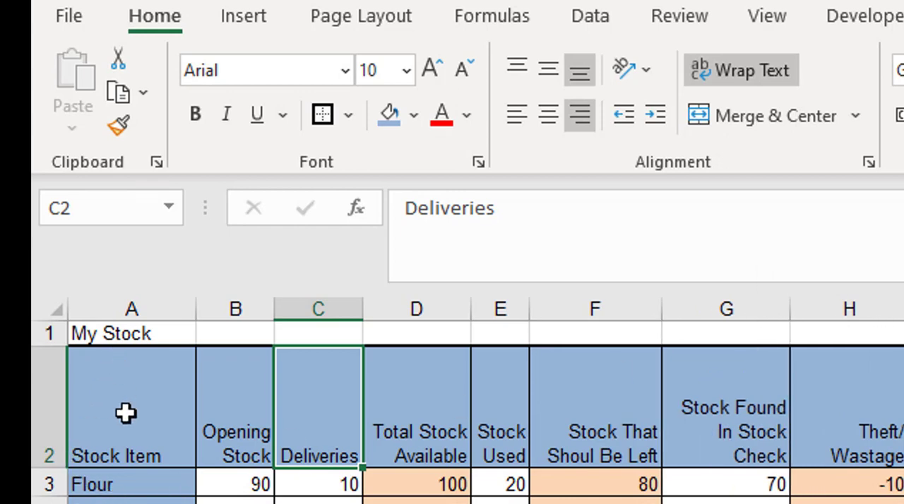
double_click(55, 466)
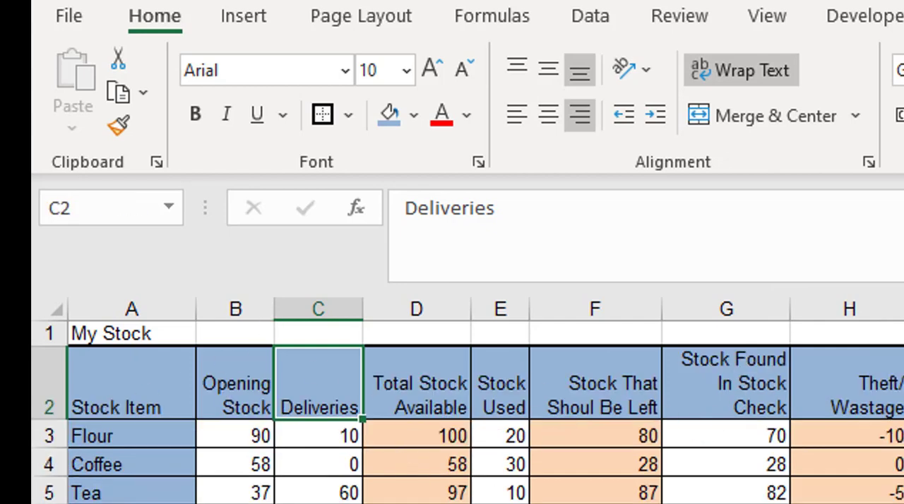
Step: Increase the font size of the My Stock title in A1 to 16
left_click(105, 335)
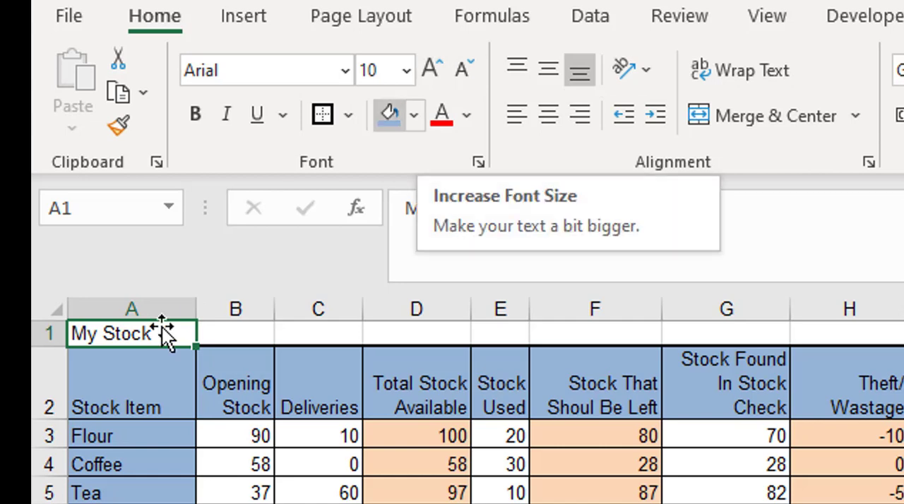
left_click(437, 68)
left_click(437, 69)
left_click(437, 68)
left_click(436, 68)
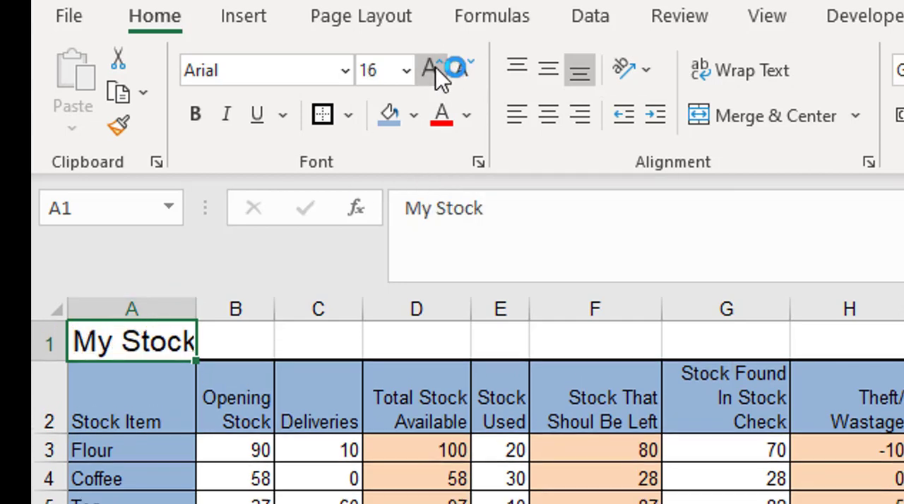